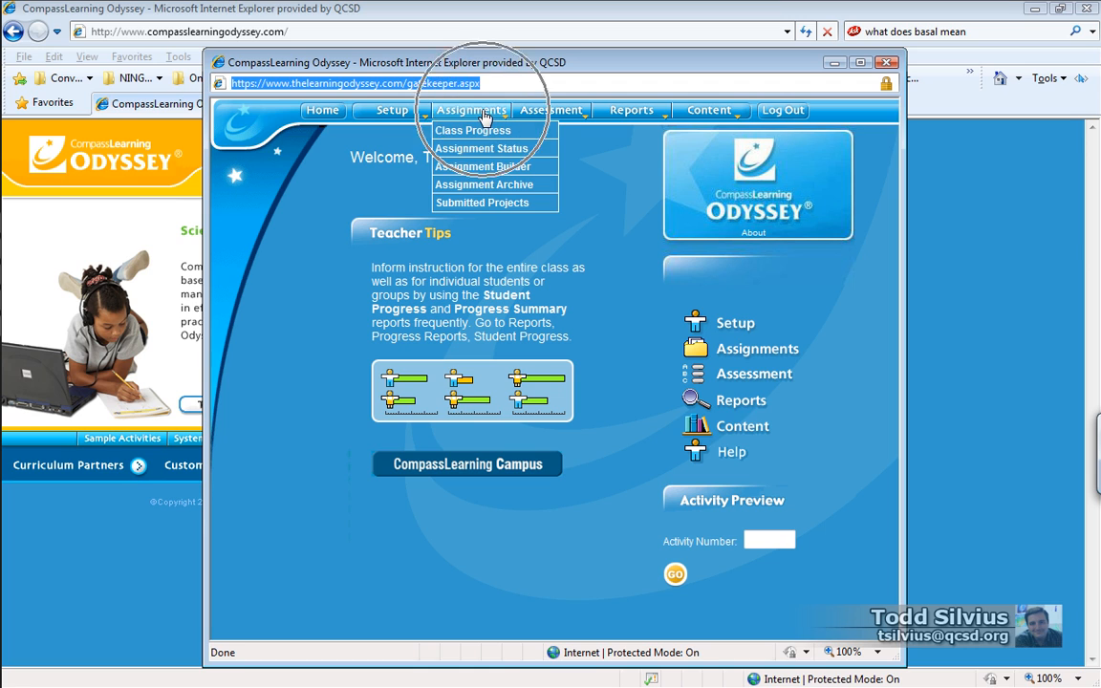
Open the Assignment Archive and search for assignments with availability My School and the keyword 10-11
{"action": "left_click", "coordinate": [497, 195]}
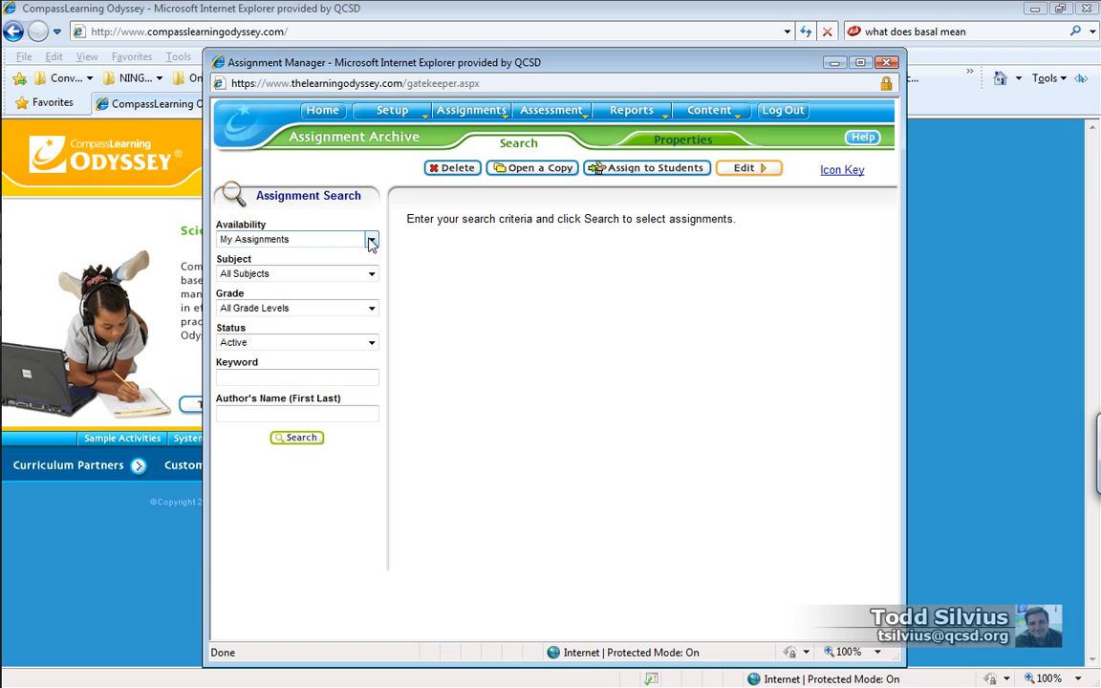
{"action": "left_click", "coordinate": [286, 241]}
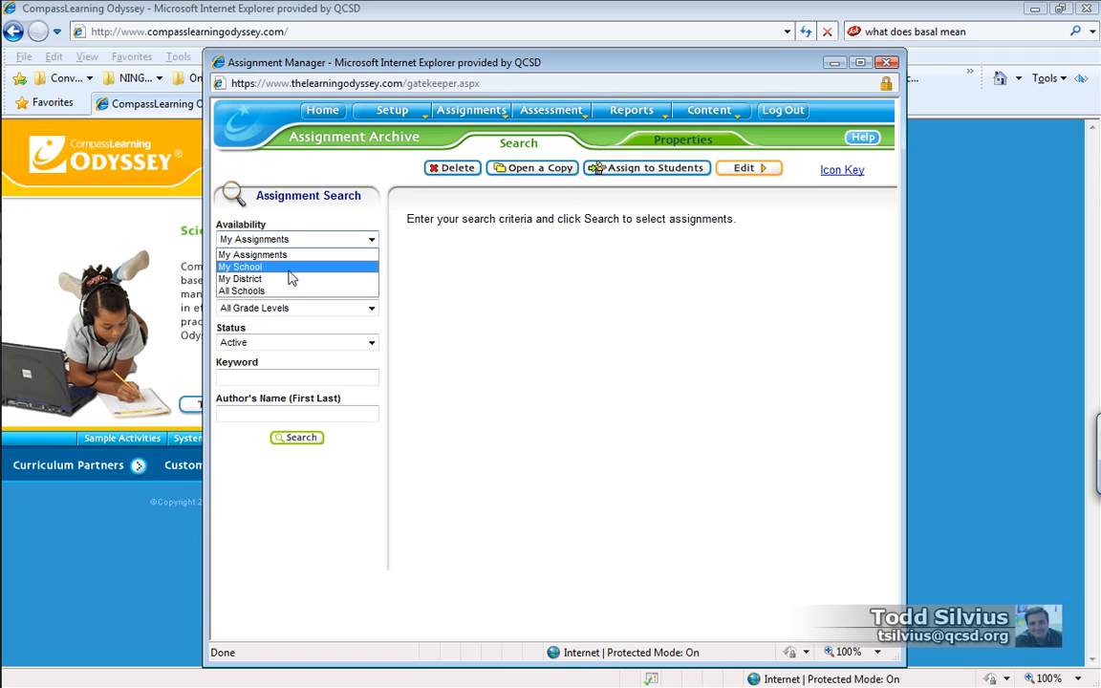
{"action": "left_click", "coordinate": [292, 269]}
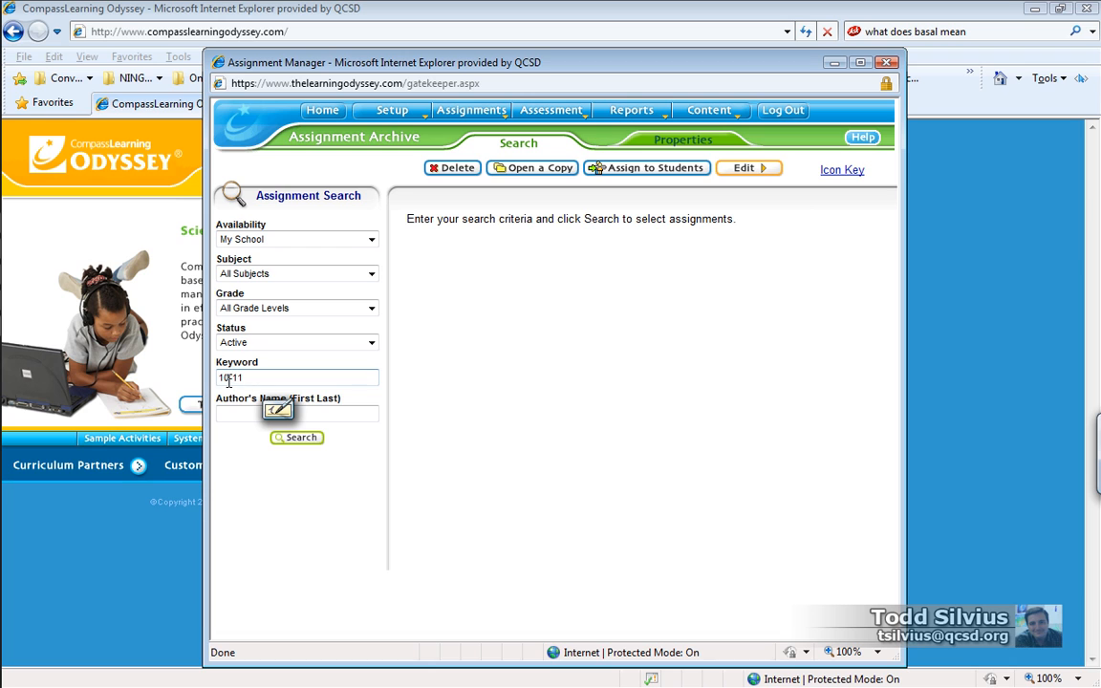
{"action": "left_click", "coordinate": [298, 436]}
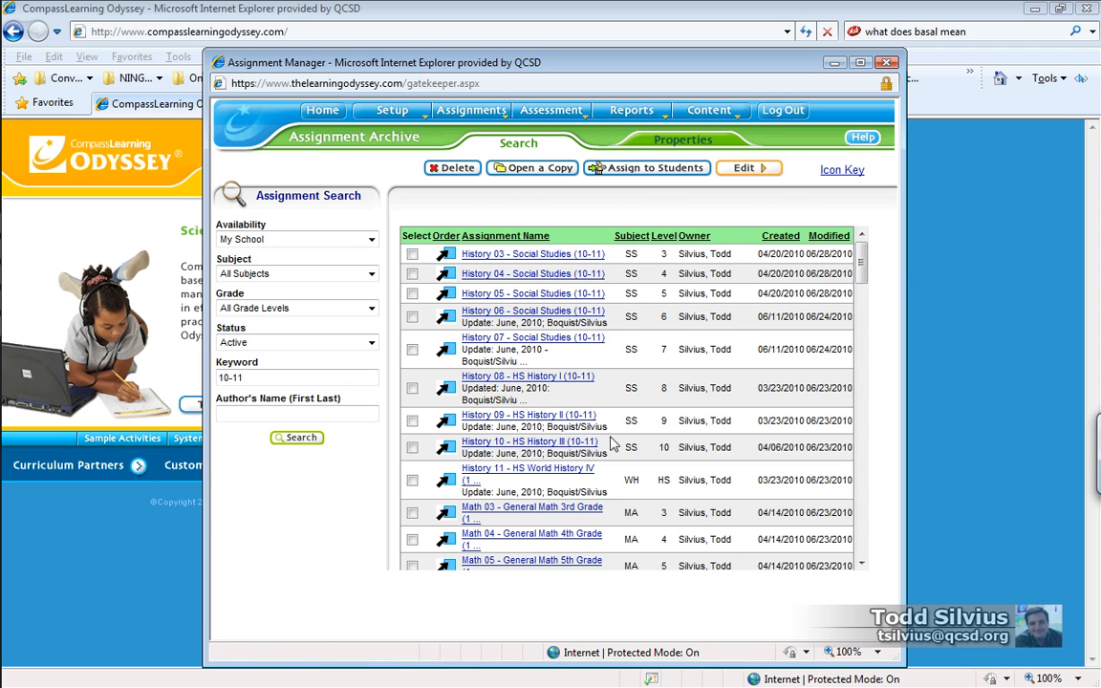
View the task list of the Math HS - Algebra I (10-11) assignment and close it again
{"action": "left_click_drag", "start_coordinate": [861, 260], "coordinate": [856, 320]}
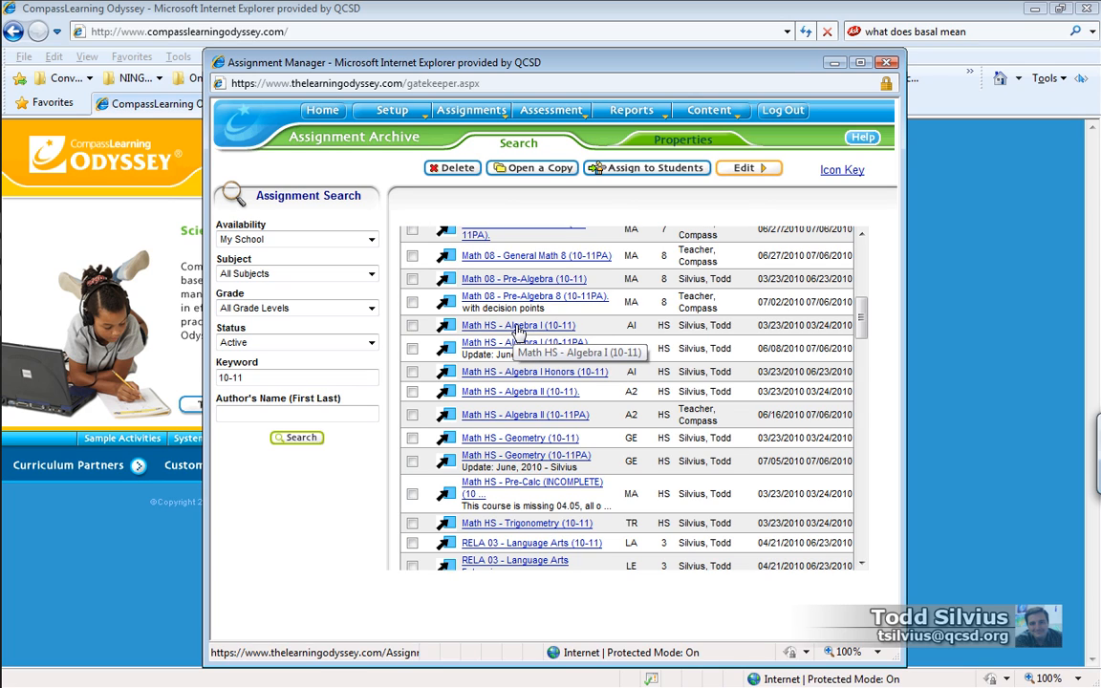
{"action": "left_click", "coordinate": [504, 346]}
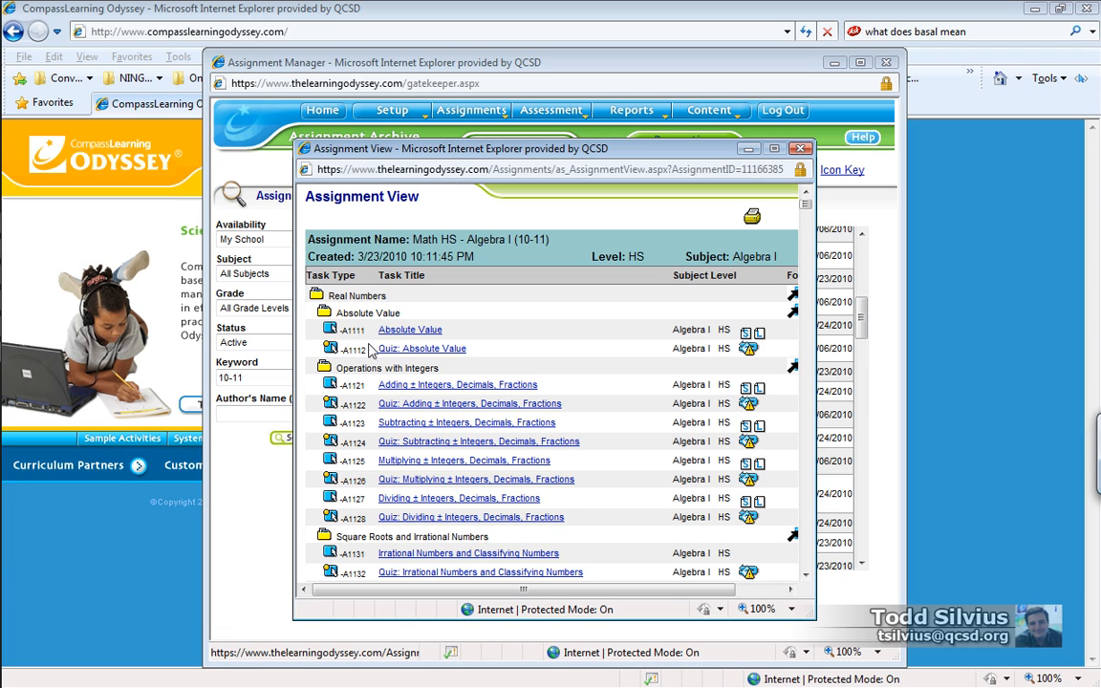
{"action": "left_click", "coordinate": [801, 149]}
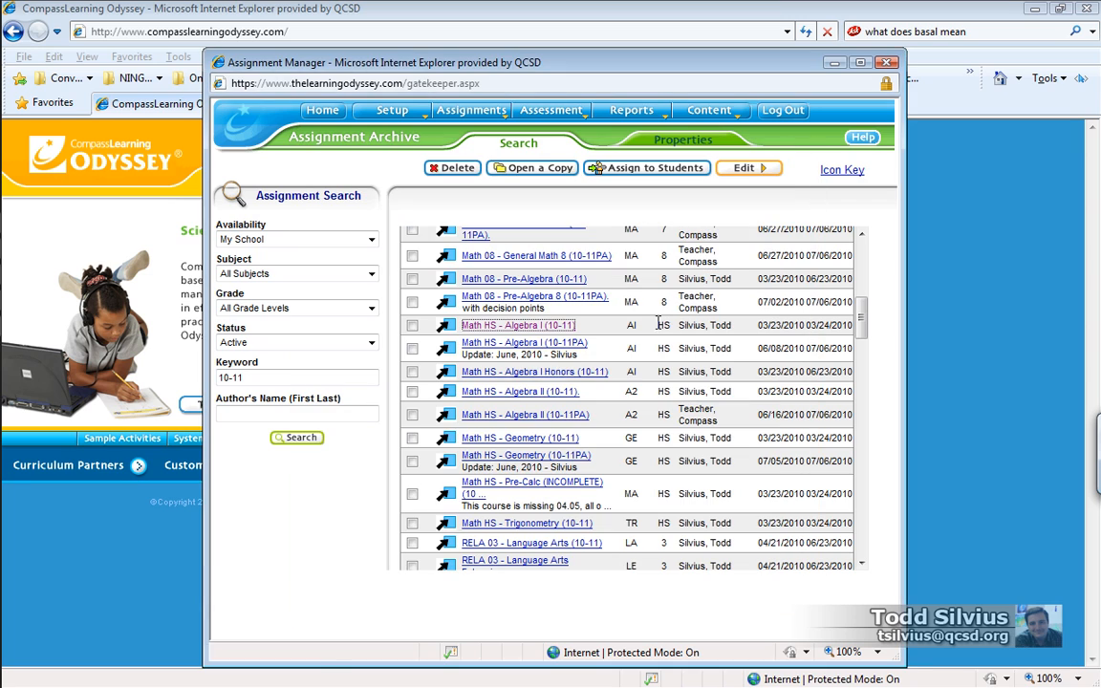
View how the Math HS - Algebra I (10-11PA) assignment is organised, highlighting its first folder heading, and close the view
{"action": "left_click", "coordinate": [580, 350]}
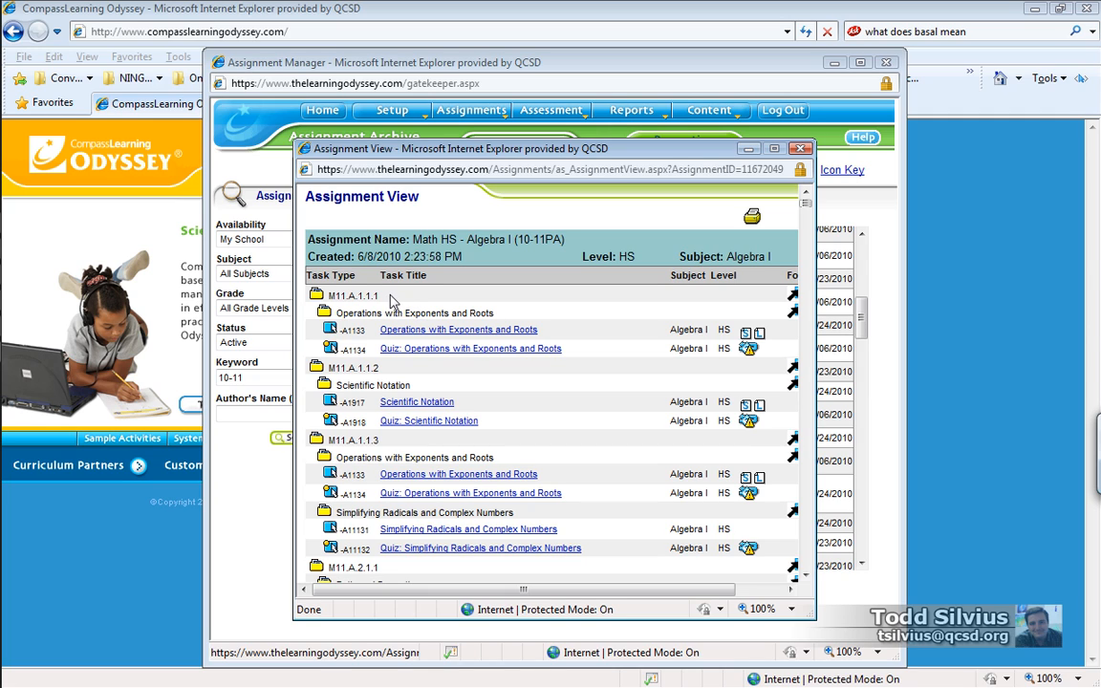
{"action": "left_click_drag", "start_coordinate": [382, 296], "coordinate": [314, 298]}
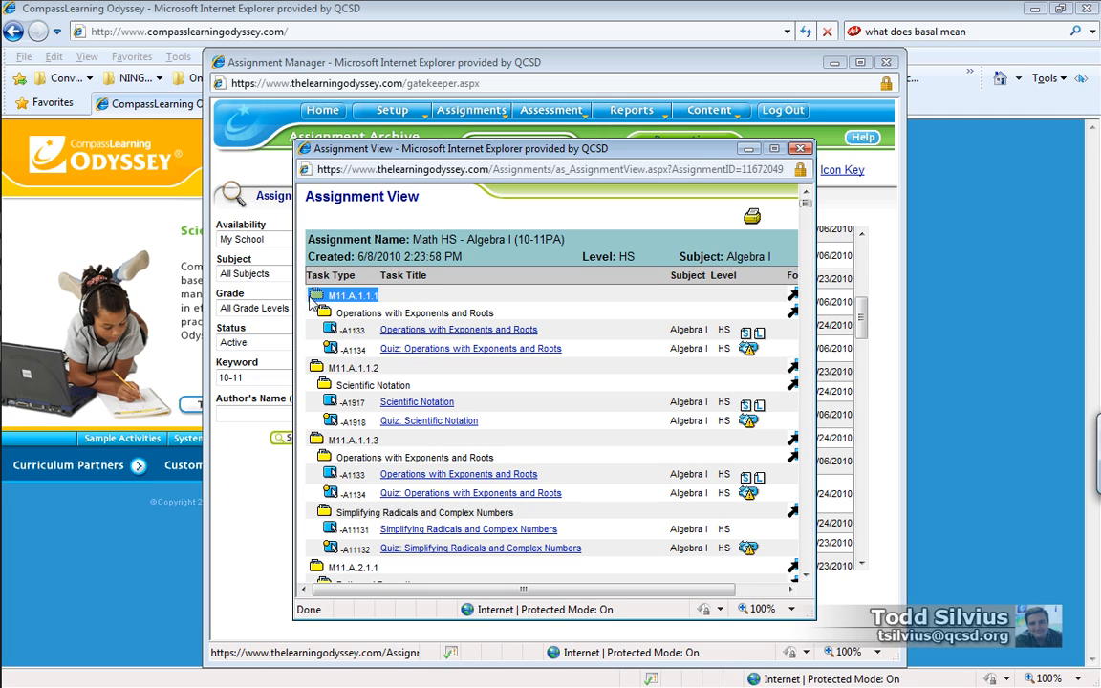
{"action": "left_click", "coordinate": [384, 297]}
{"action": "left_click", "coordinate": [804, 150]}
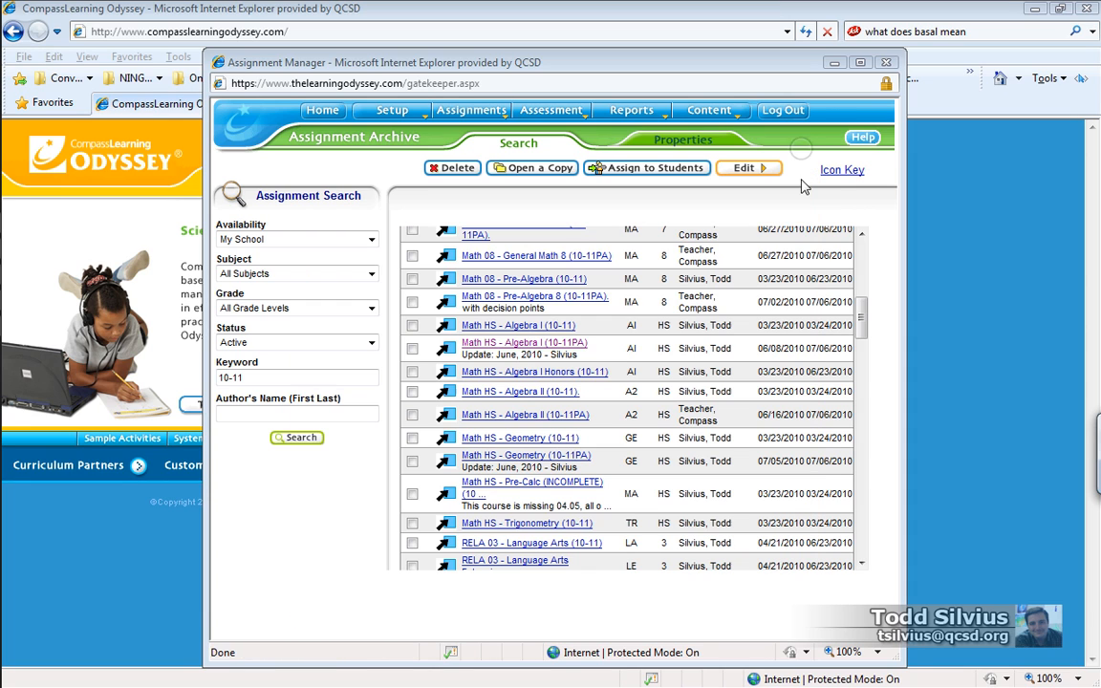
Assign Math HS - Algebra I (10-11) to the student in the Remediation: Algebra 1 class and close the assignment confirmation
{"action": "left_click", "coordinate": [412, 326]}
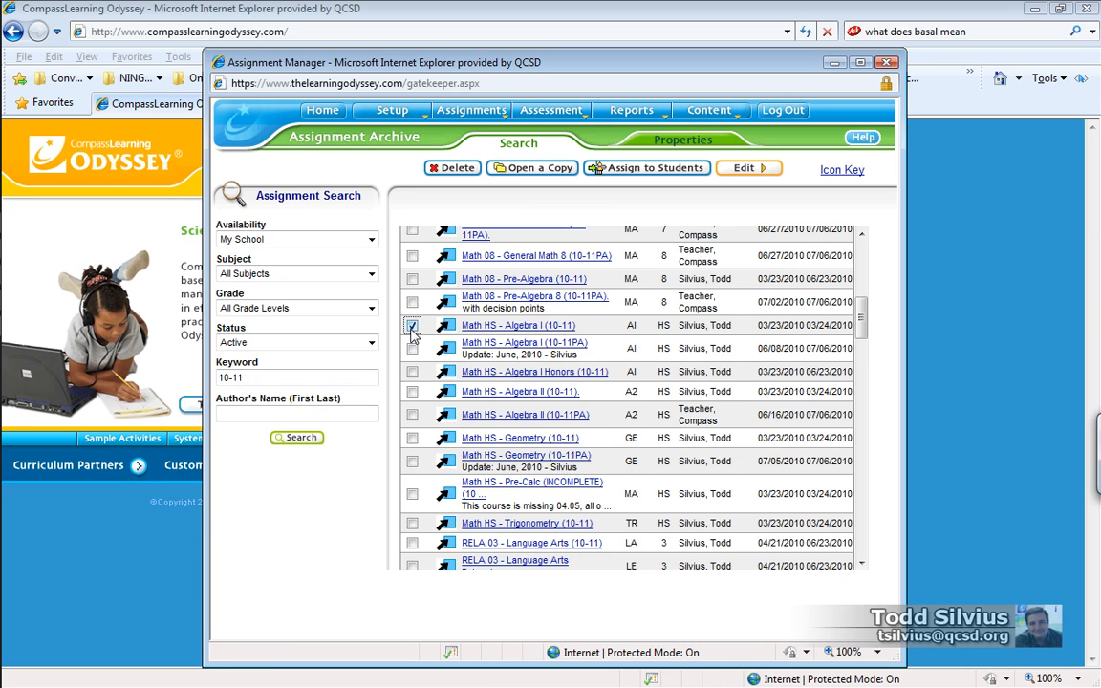
{"action": "left_click", "coordinate": [646, 169]}
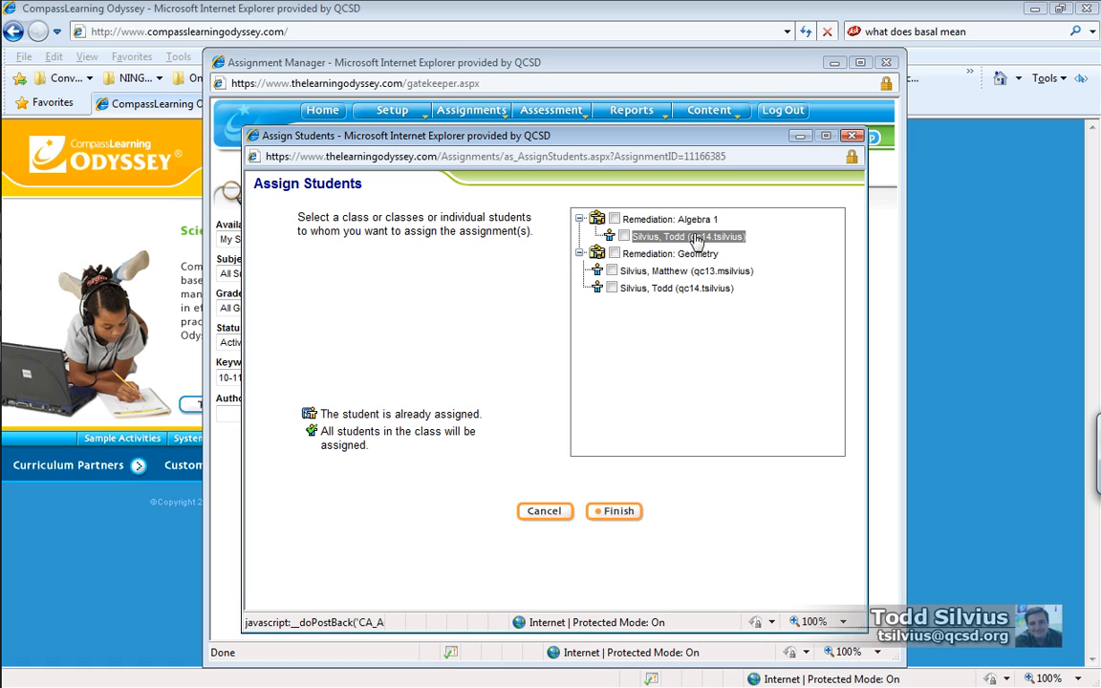
{"action": "left_click", "coordinate": [624, 236]}
{"action": "left_click", "coordinate": [619, 512]}
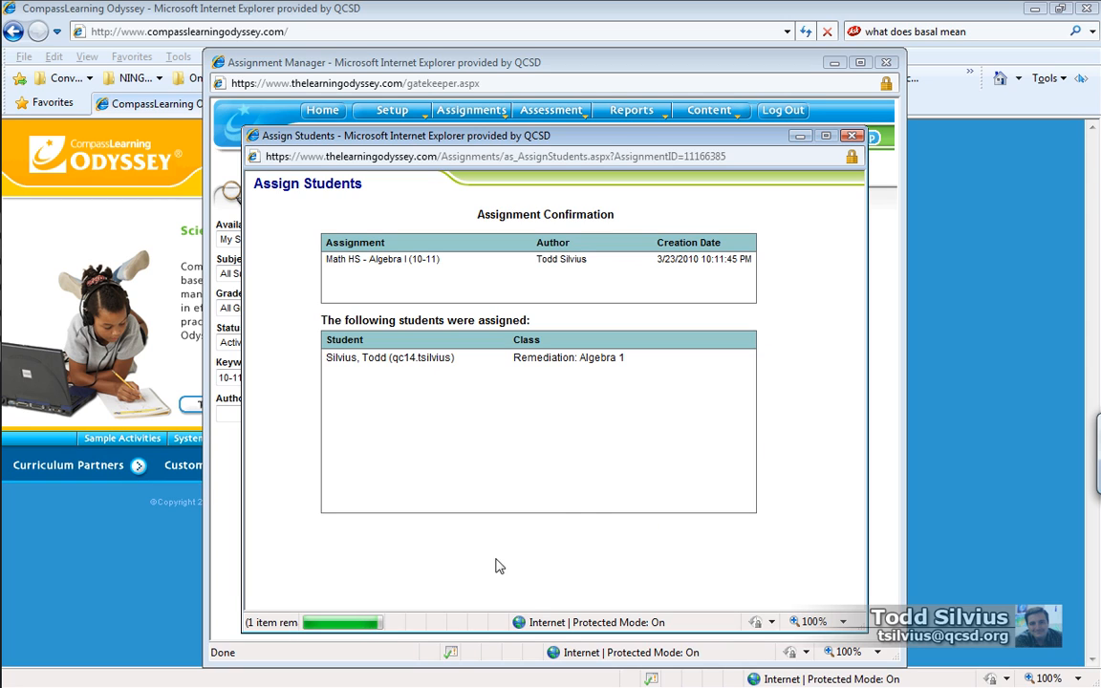
{"action": "left_click", "coordinate": [545, 530]}
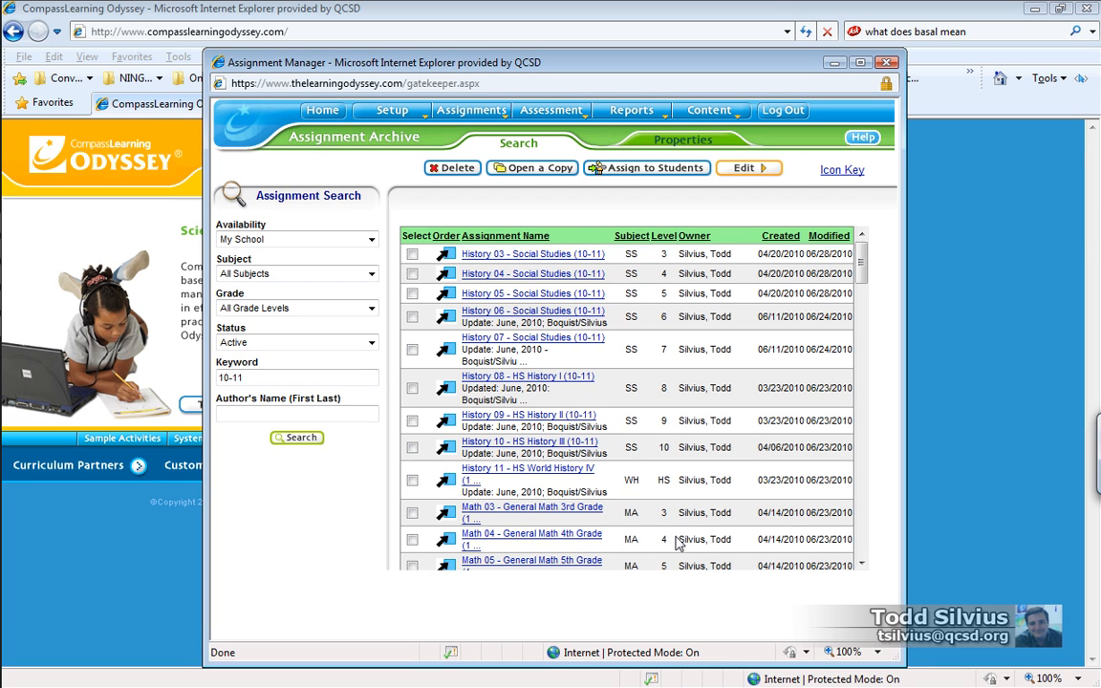
Check which students are already assigned to Math HS - Algebra I (10-11), leaving the student assignment window without changes
{"action": "left_click_drag", "start_coordinate": [860, 266], "coordinate": [867, 334]}
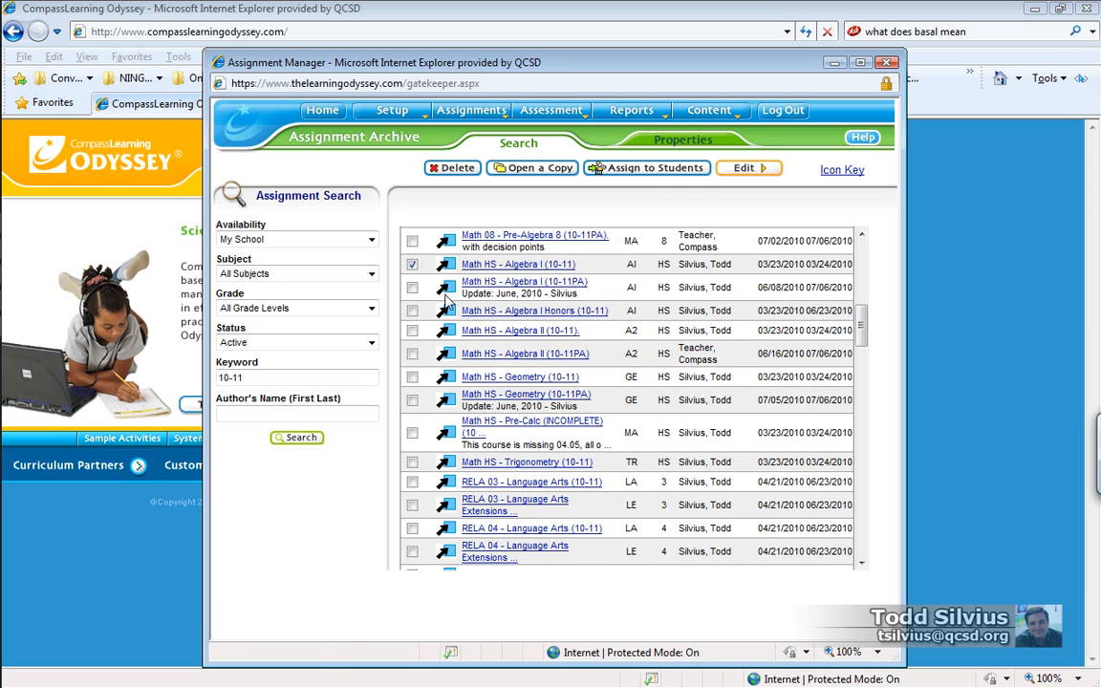
{"action": "left_click", "coordinate": [654, 168]}
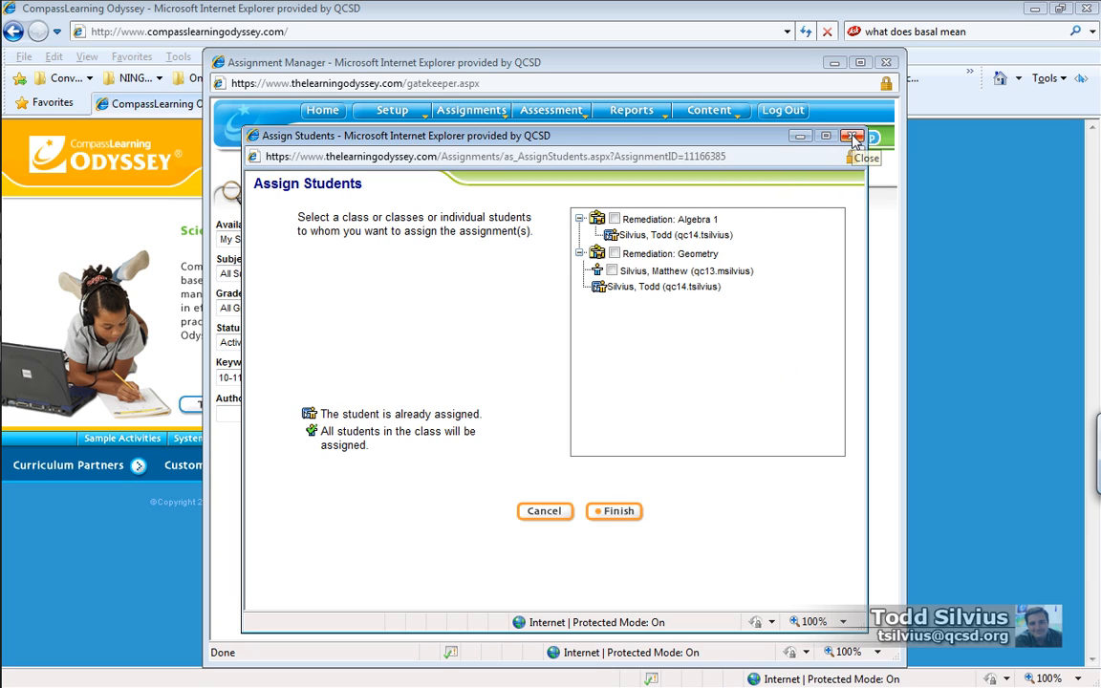
{"action": "left_click", "coordinate": [542, 512]}
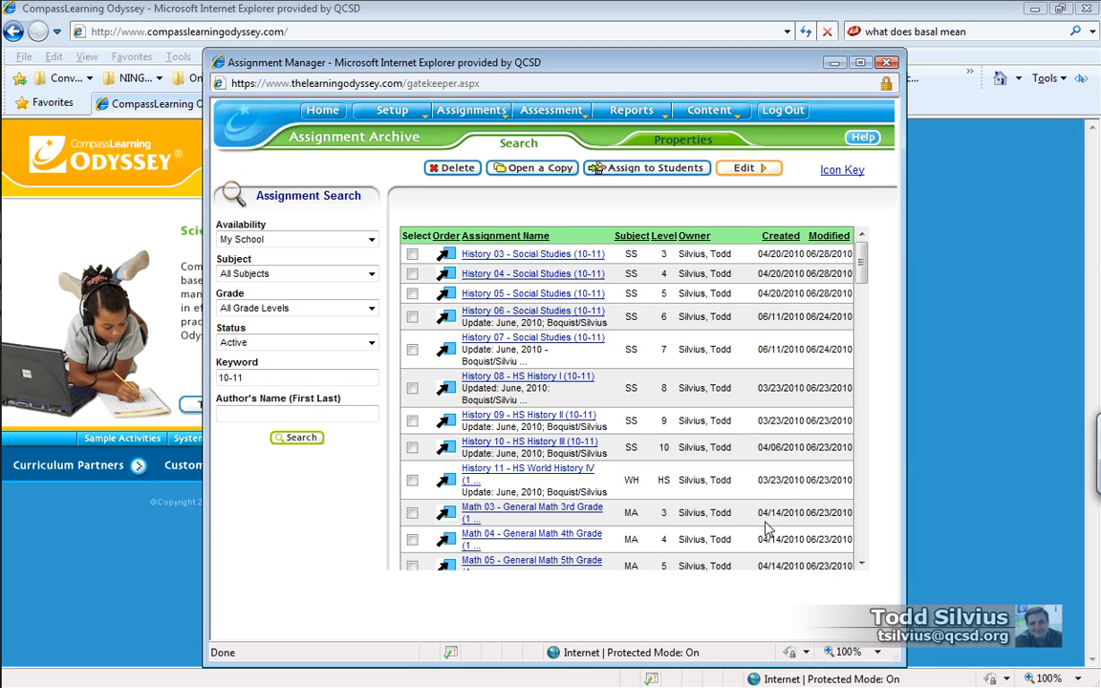
Deselect Math HS - Algebra I (10-11) and assign Math HS - Geometry (10-11) to the whole Remediation: Geometry class, closing the confirmation
{"action": "left_click_drag", "start_coordinate": [860, 258], "coordinate": [870, 319]}
{"action": "left_click", "coordinate": [412, 358]}
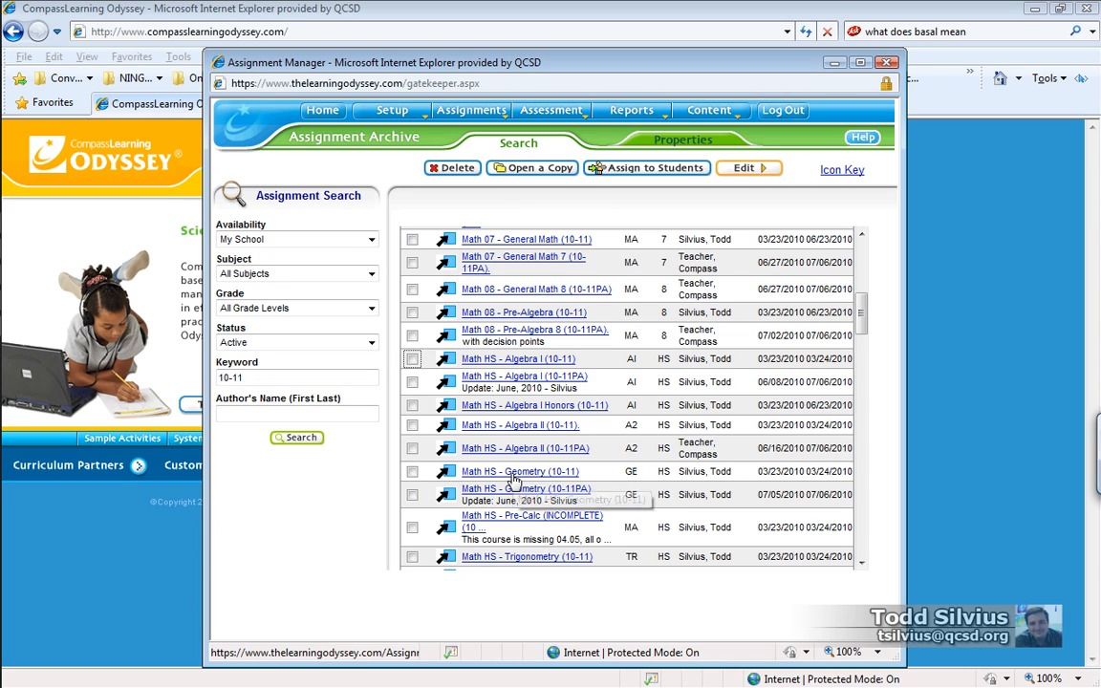
{"action": "left_click", "coordinate": [546, 475]}
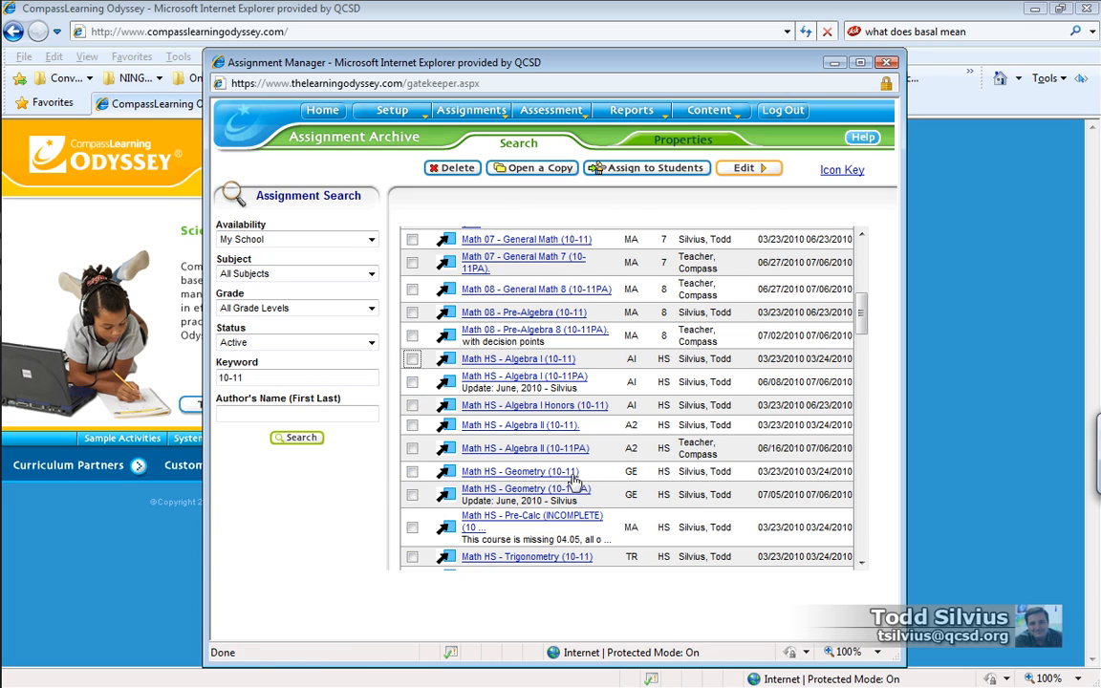
{"action": "left_click", "coordinate": [412, 471]}
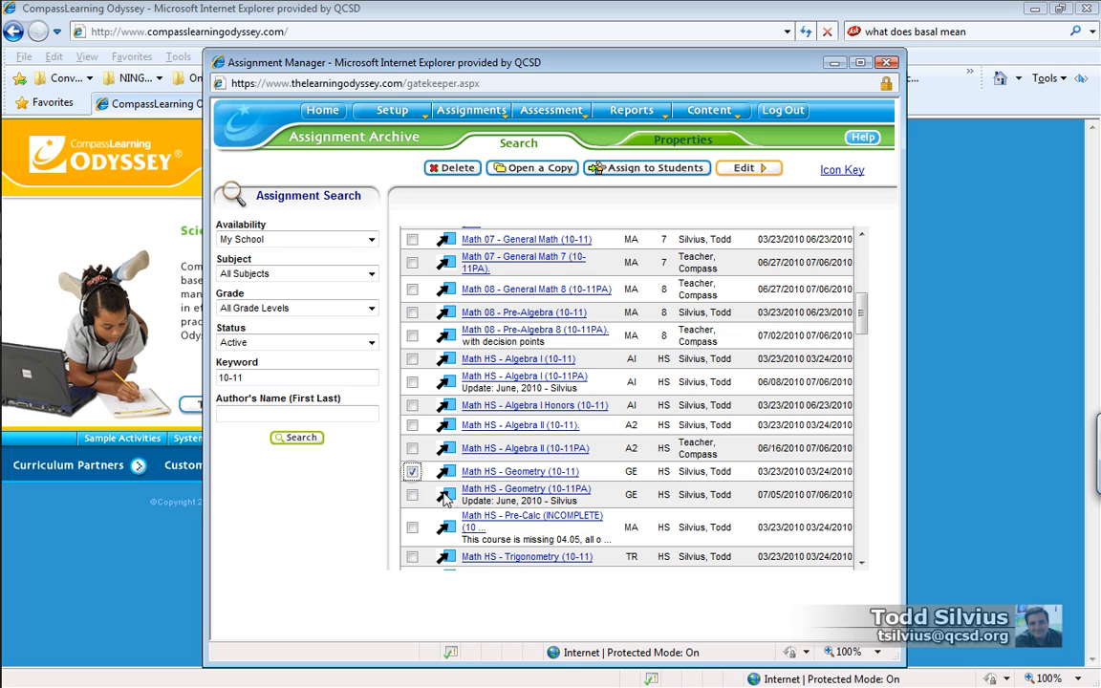
{"action": "left_click", "coordinate": [647, 167]}
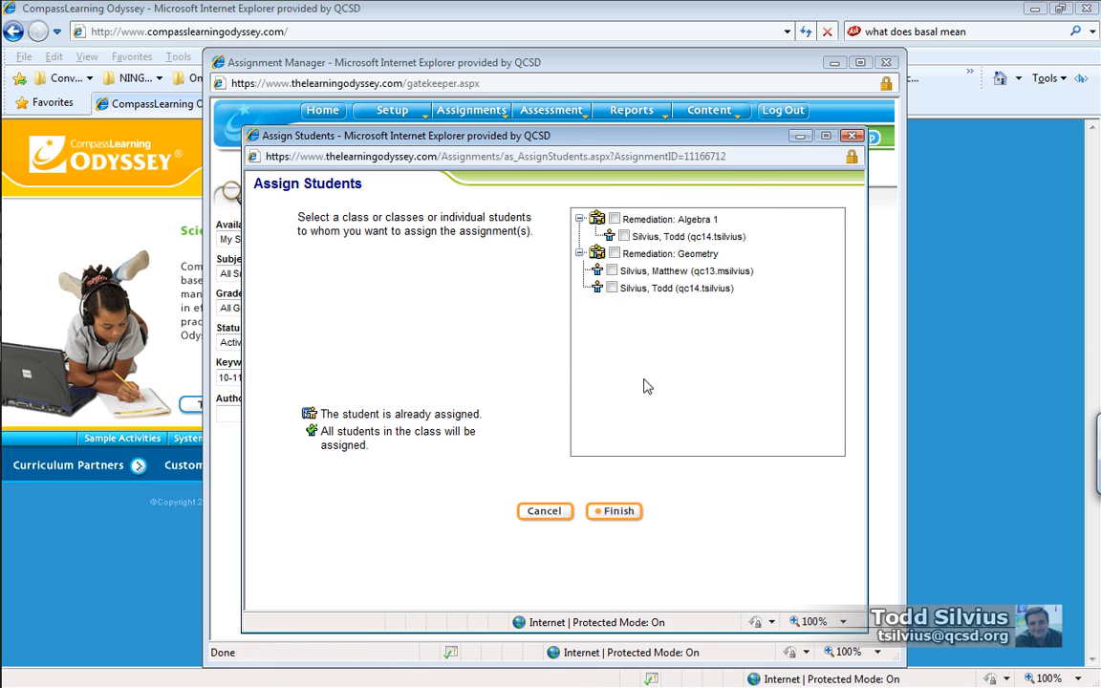
{"action": "left_click", "coordinate": [638, 290]}
{"action": "left_click", "coordinate": [646, 238]}
{"action": "left_click", "coordinate": [615, 253]}
{"action": "left_click", "coordinate": [619, 511]}
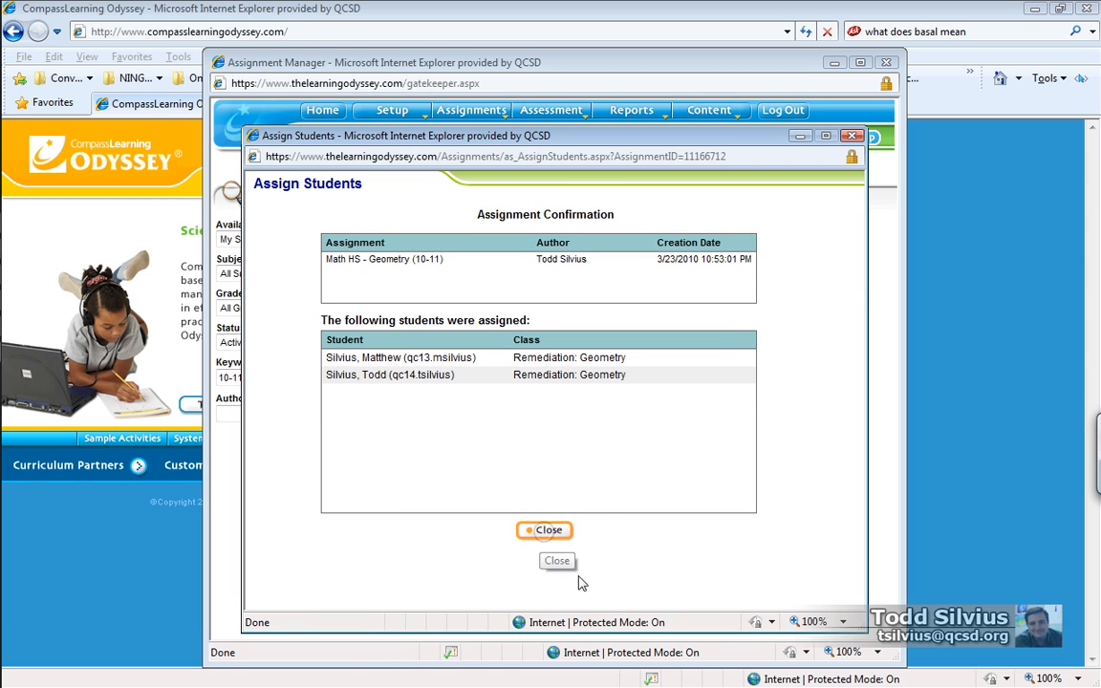
{"action": "left_click", "coordinate": [541, 537]}
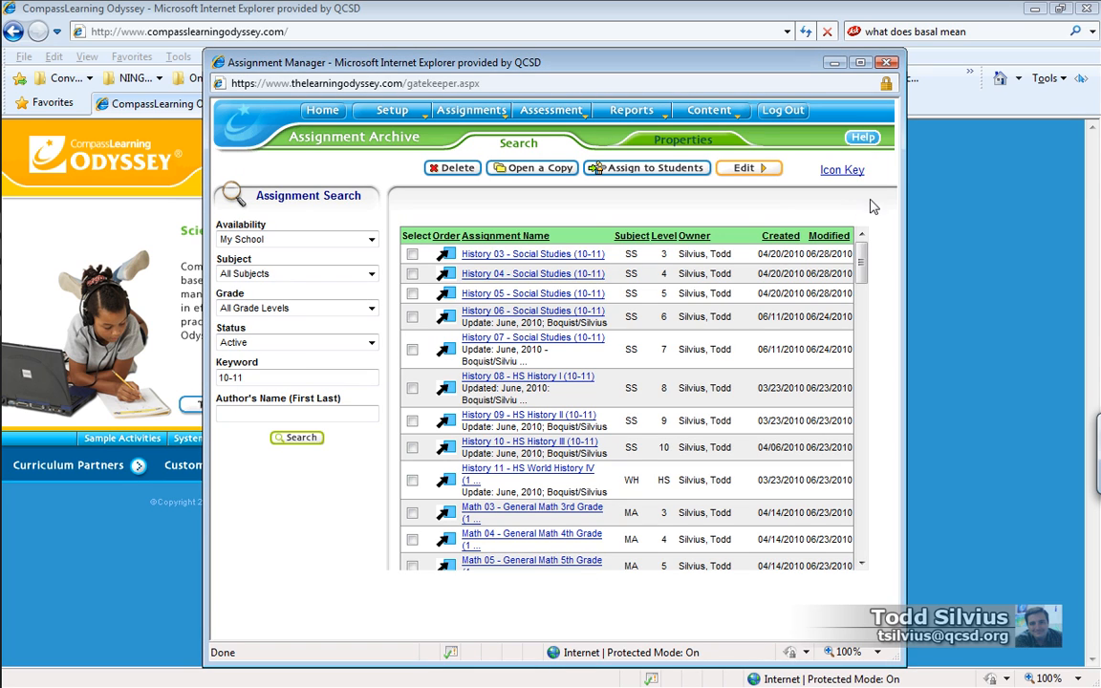
{"action": "key", "text": "alt+Tab"}
{"action": "key", "text": "alt+Tab"}
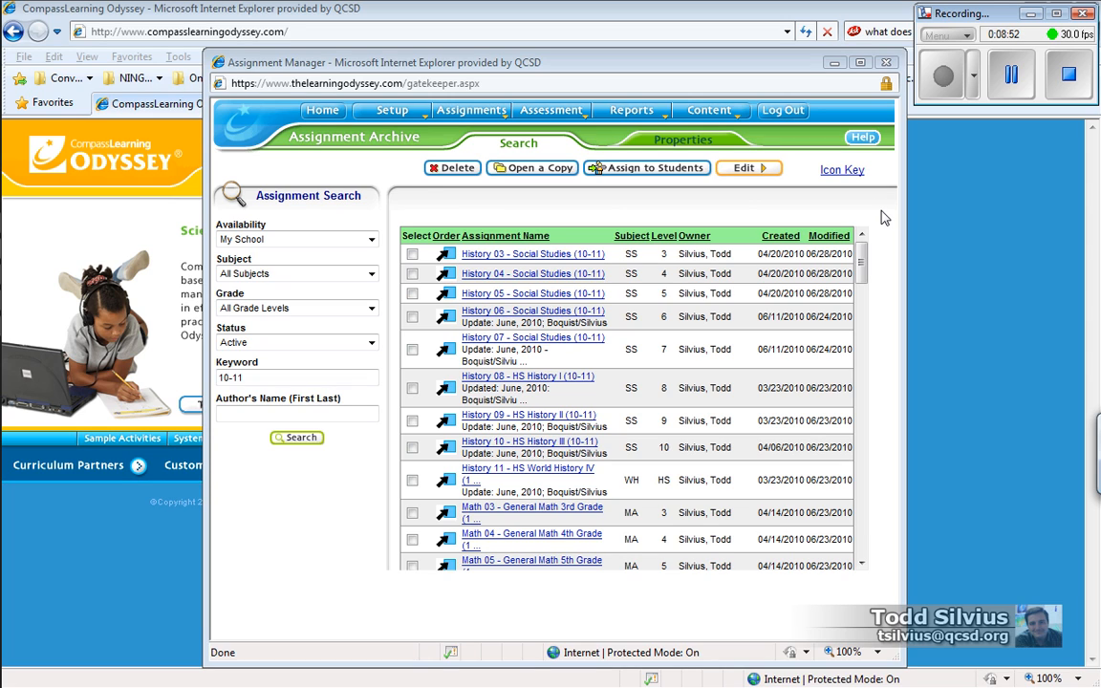
{"action": "key", "text": "alt+Tab"}
{"action": "key", "text": "alt+Tab"}
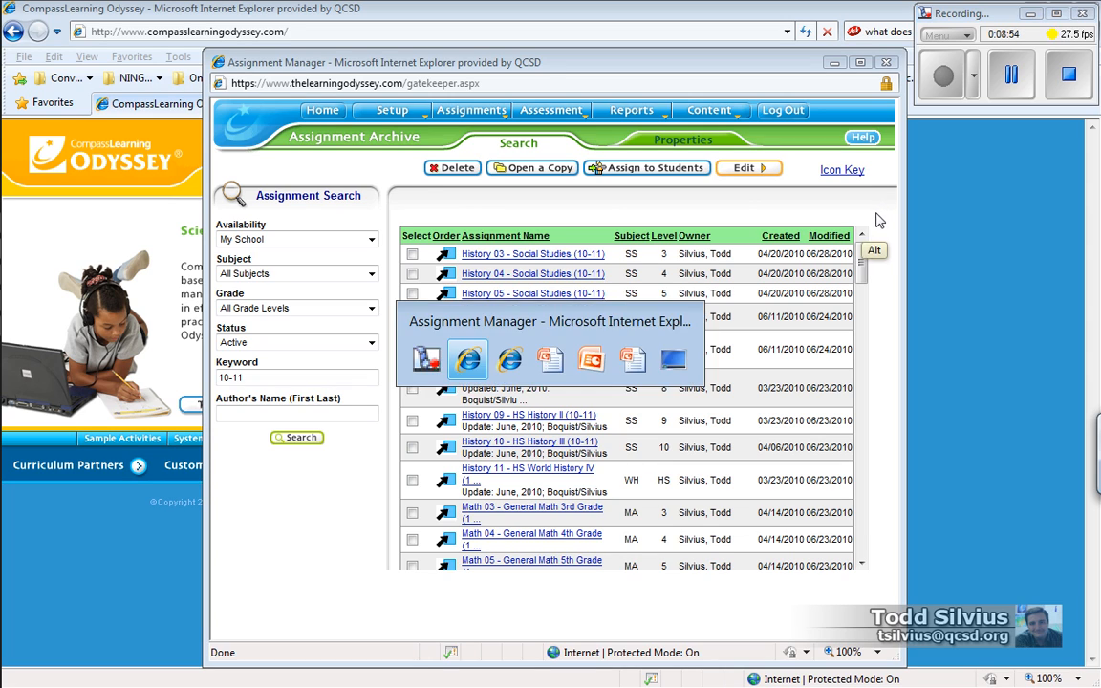